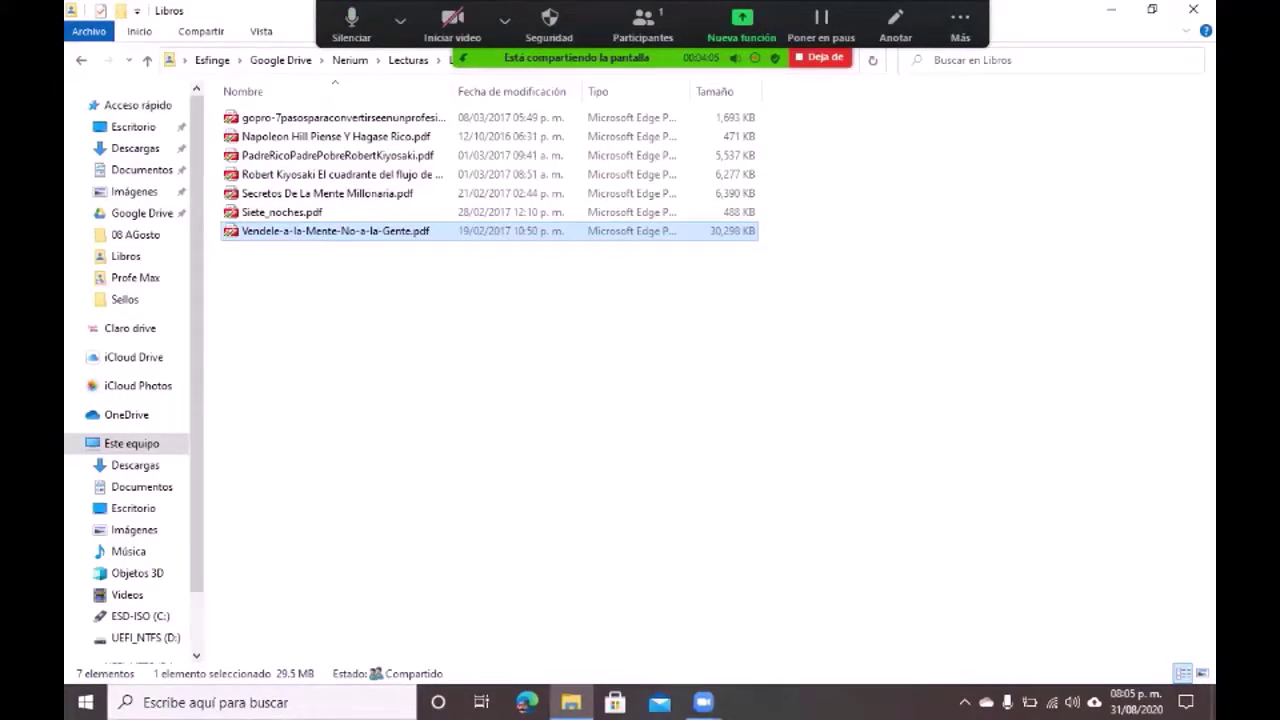
# - Open Vendele-a-la-Mente-No-a-la-Gente.pdf from the Libros folder and skim its pages up to the section "Los alcances de las neuroventas"
pyautogui.press('Return')
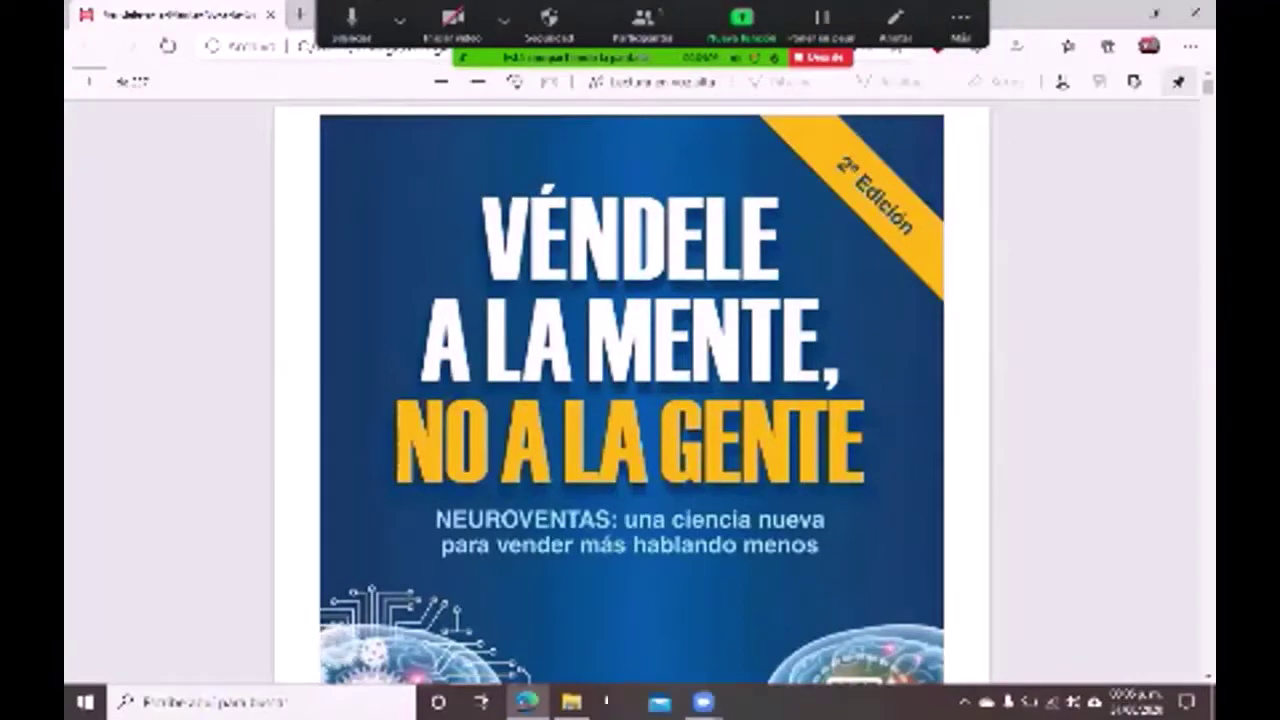
pyautogui.scroll(-10, 632, 400)
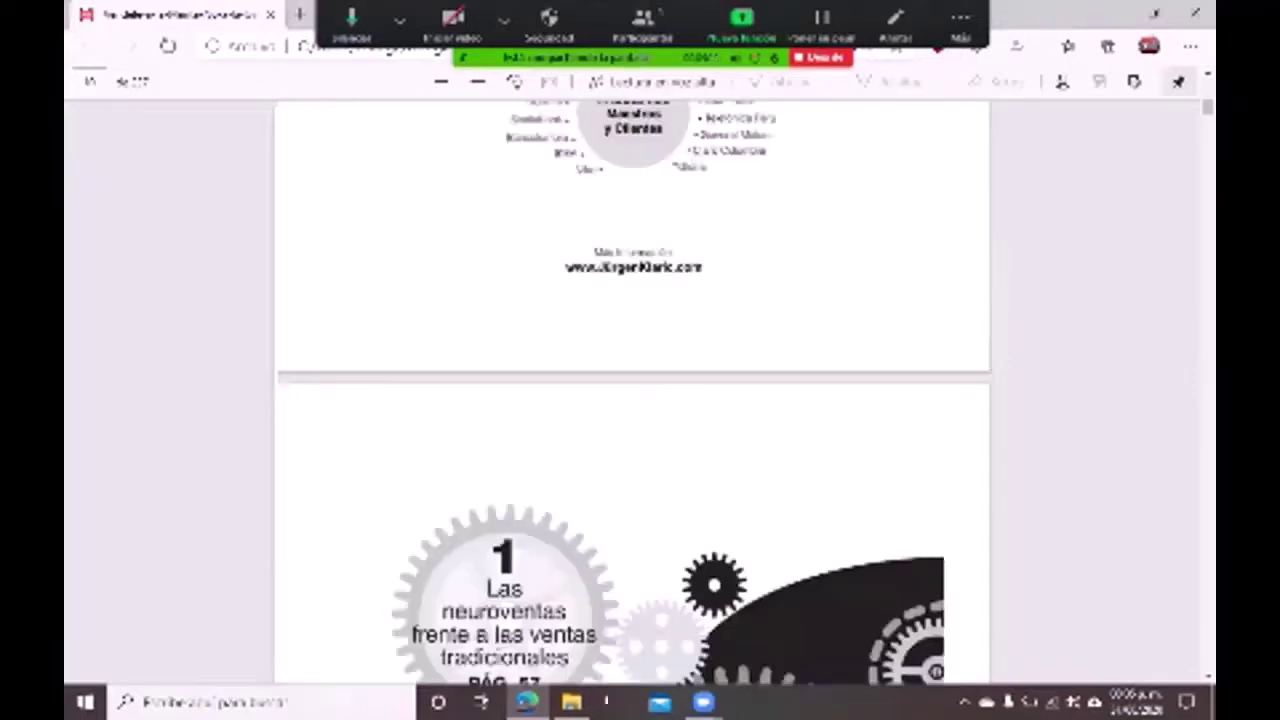
pyautogui.scroll(-5, 870, 318)
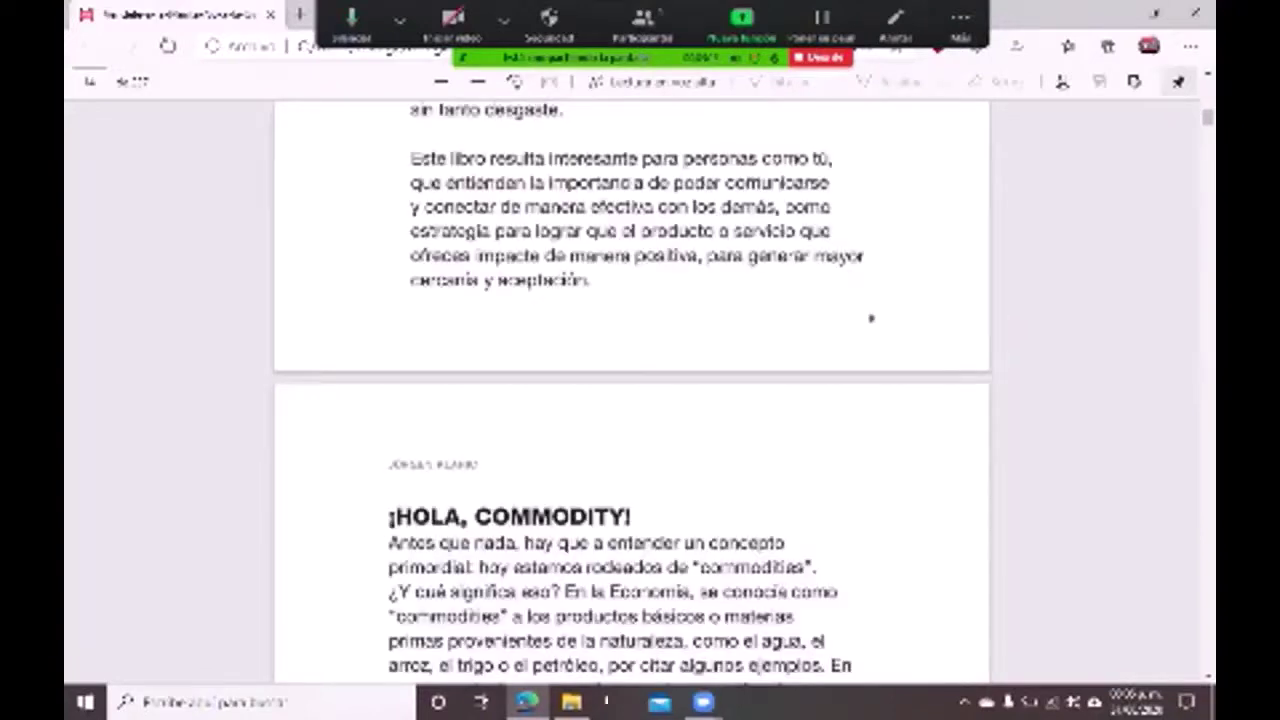
pyautogui.scroll(-5, 870, 318)
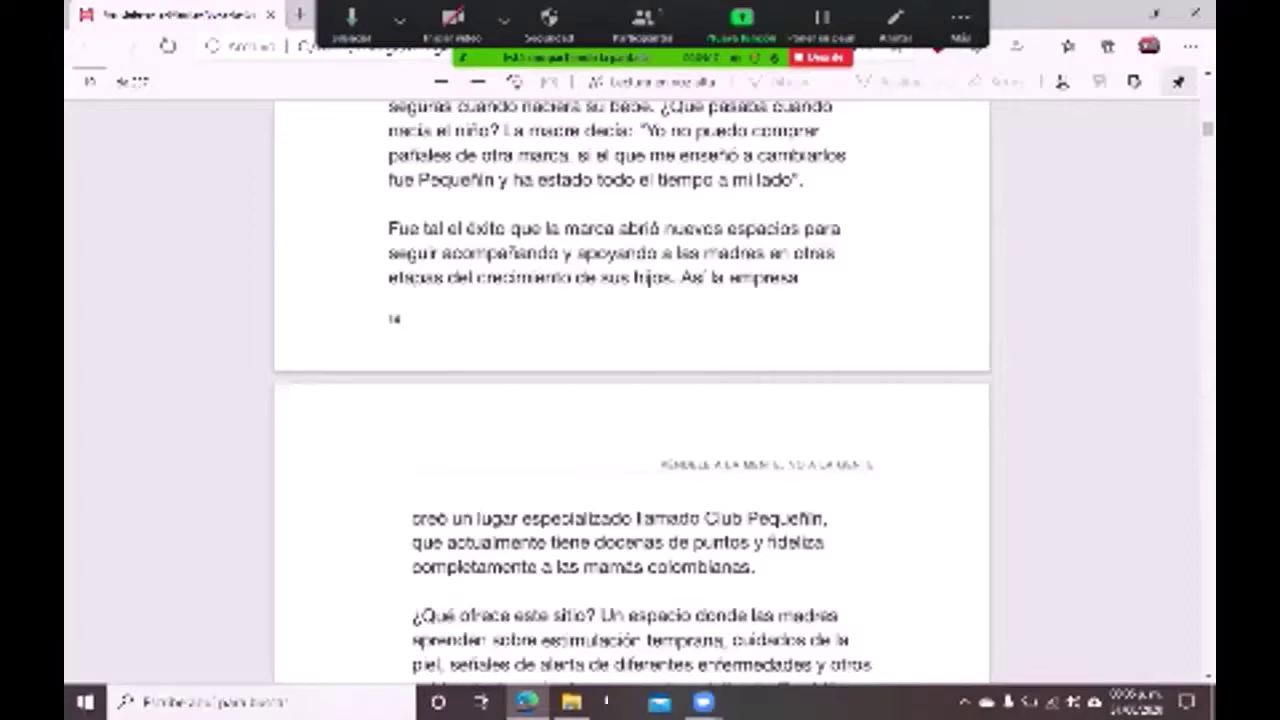
pyautogui.scroll(-5, 632, 390)
pyautogui.scroll(-5, 632, 390)
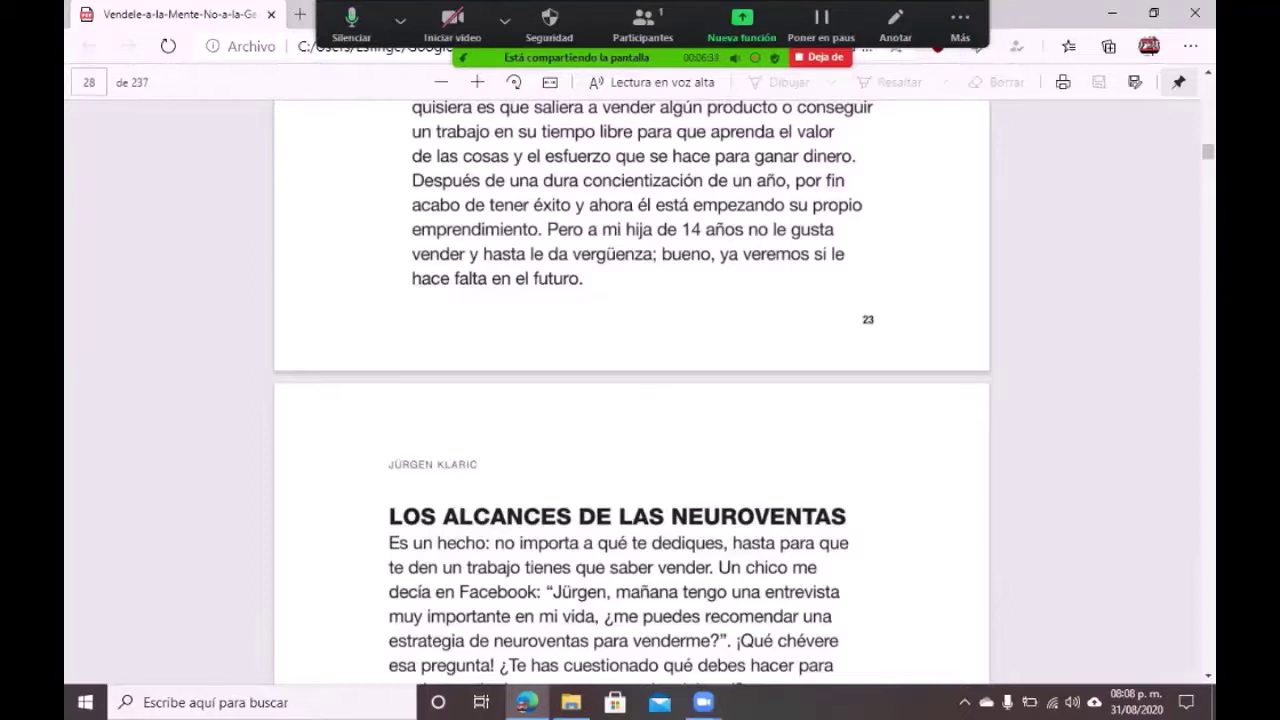
# - Switch back to the Libros folder and start converting Vendele-a-la-Mente-No-a-la-Gente.pdf to a Microsoft Word document with ABBYY FineReader 15
pyautogui.hotkey('alt', 'Tab')
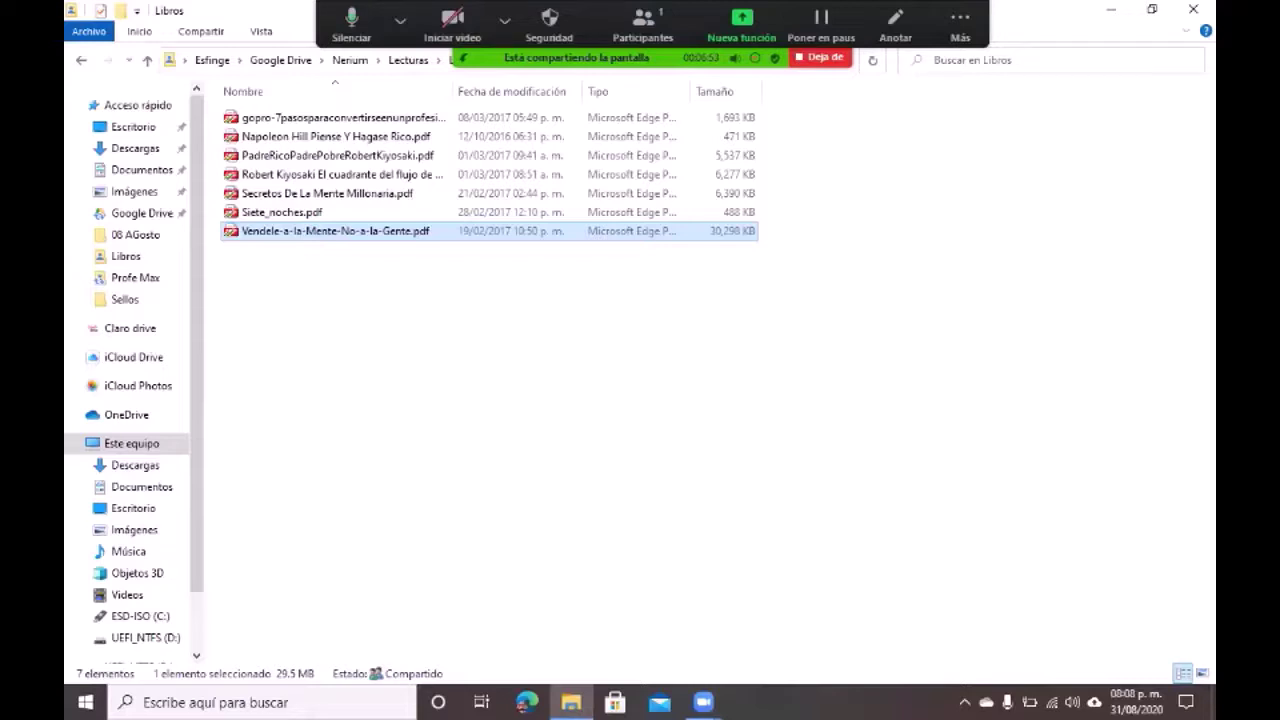
pyautogui.hotkey('shift', 'F10')
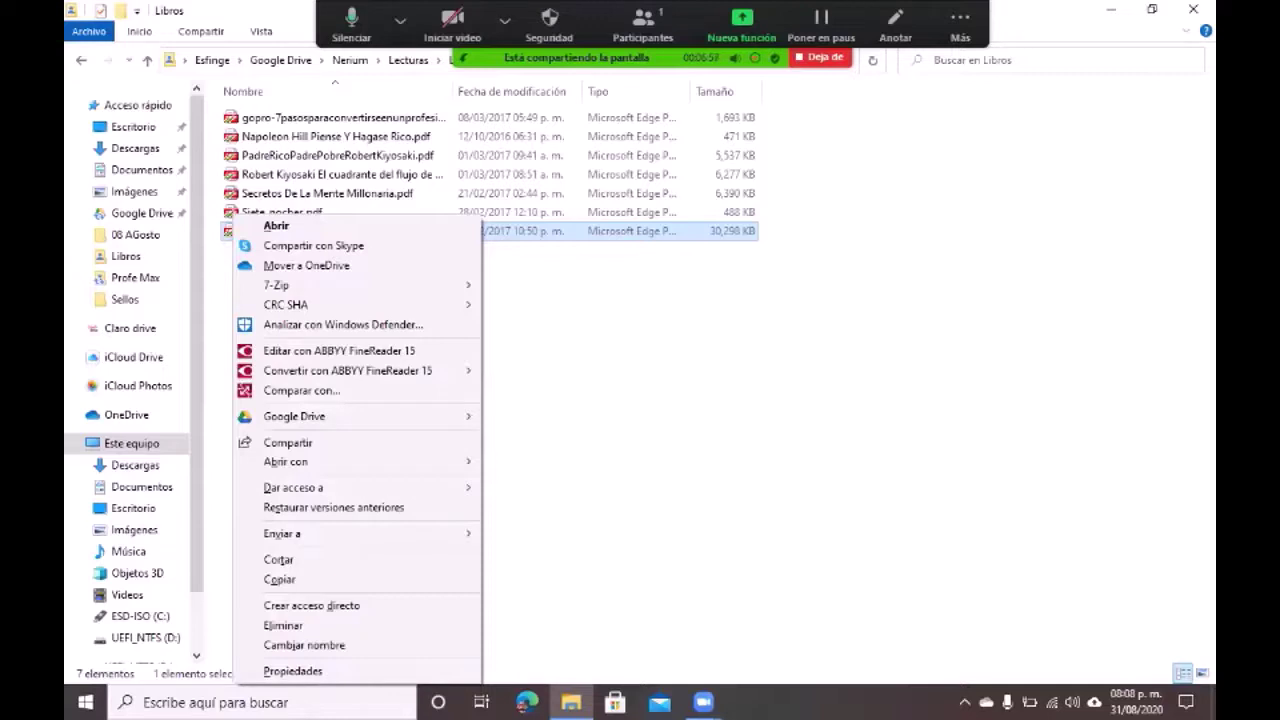
pyautogui.press('Down')
pyautogui.press('Down')
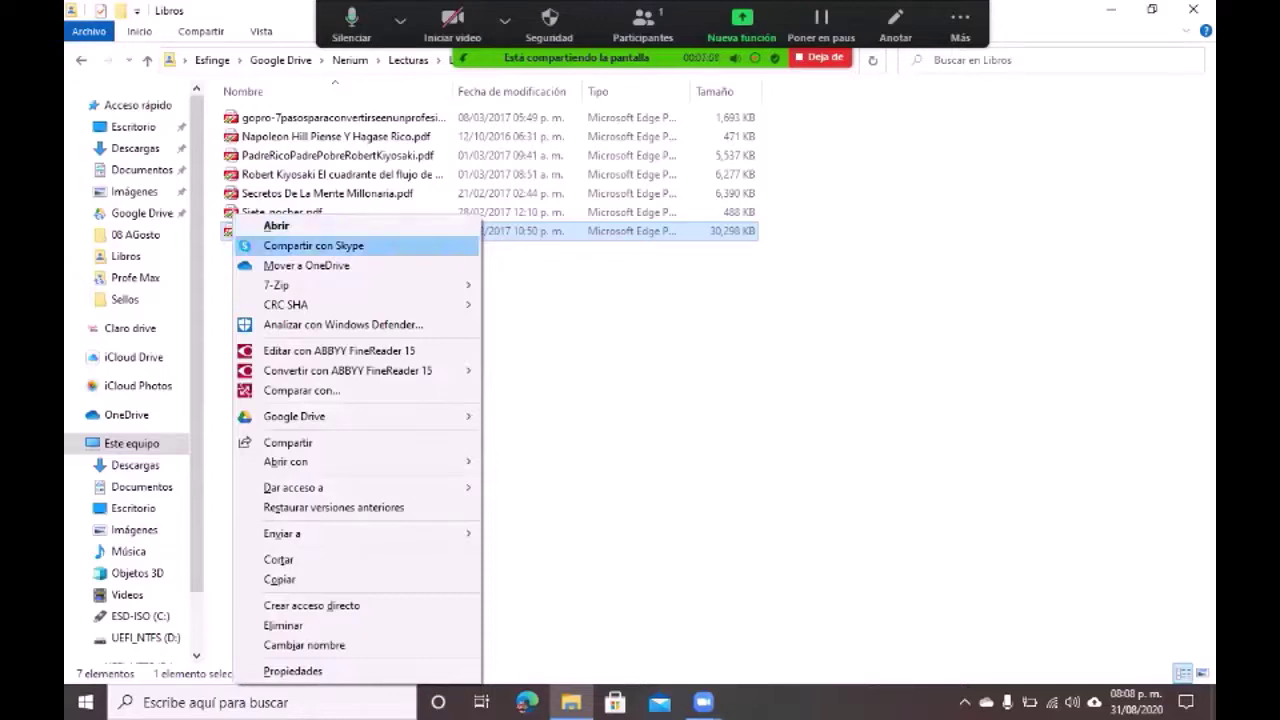
pyautogui.press('Down')
pyautogui.press('Down')
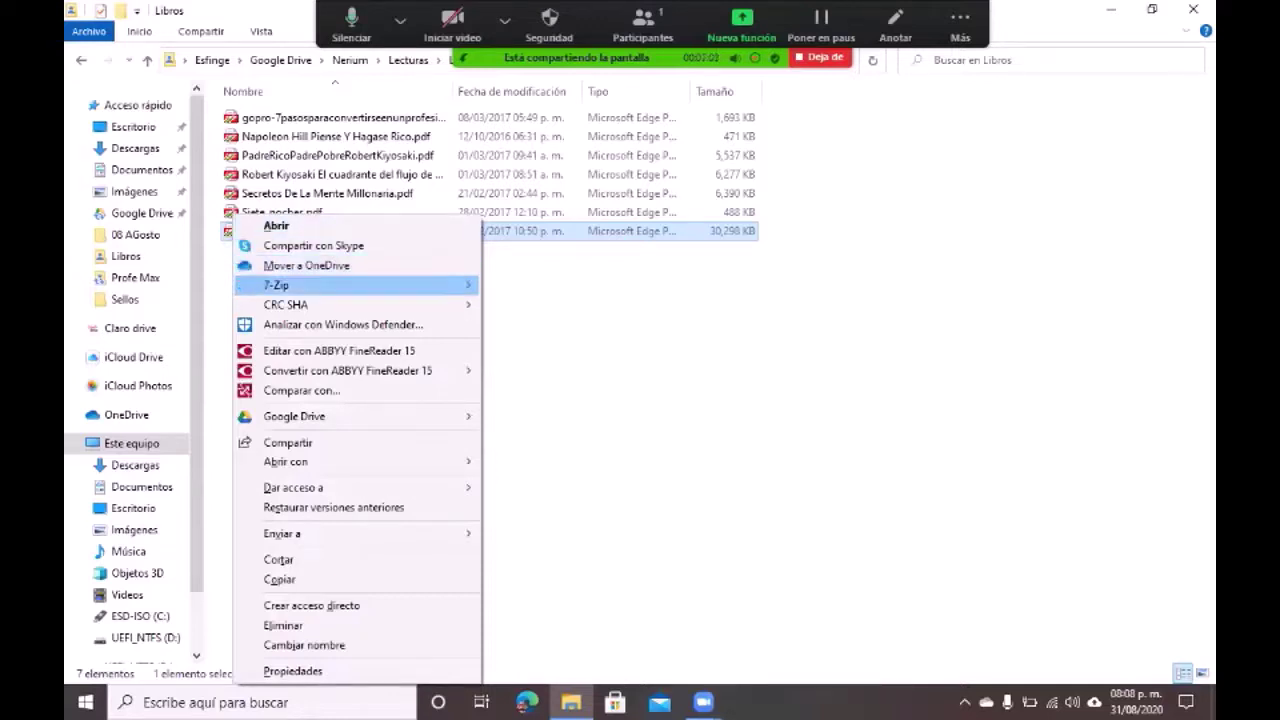
pyautogui.press('Down')
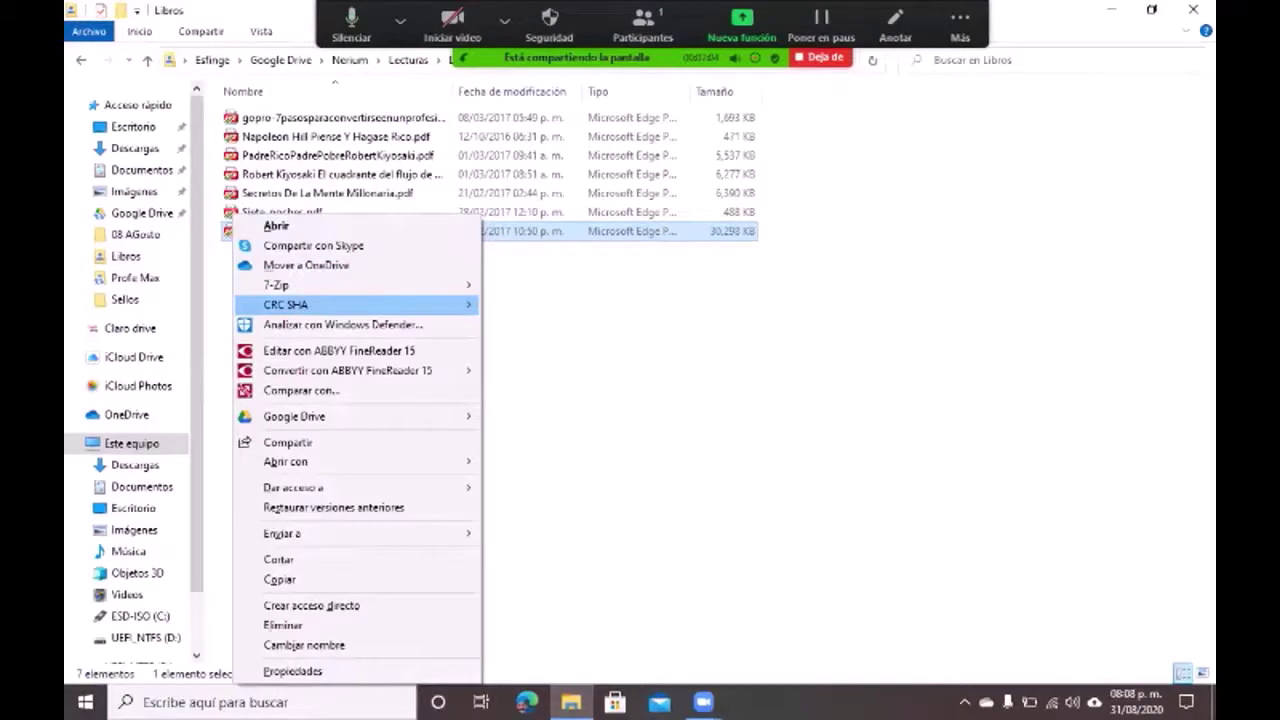
pyautogui.press('Down')
pyautogui.press('Down')
pyautogui.press('Down')
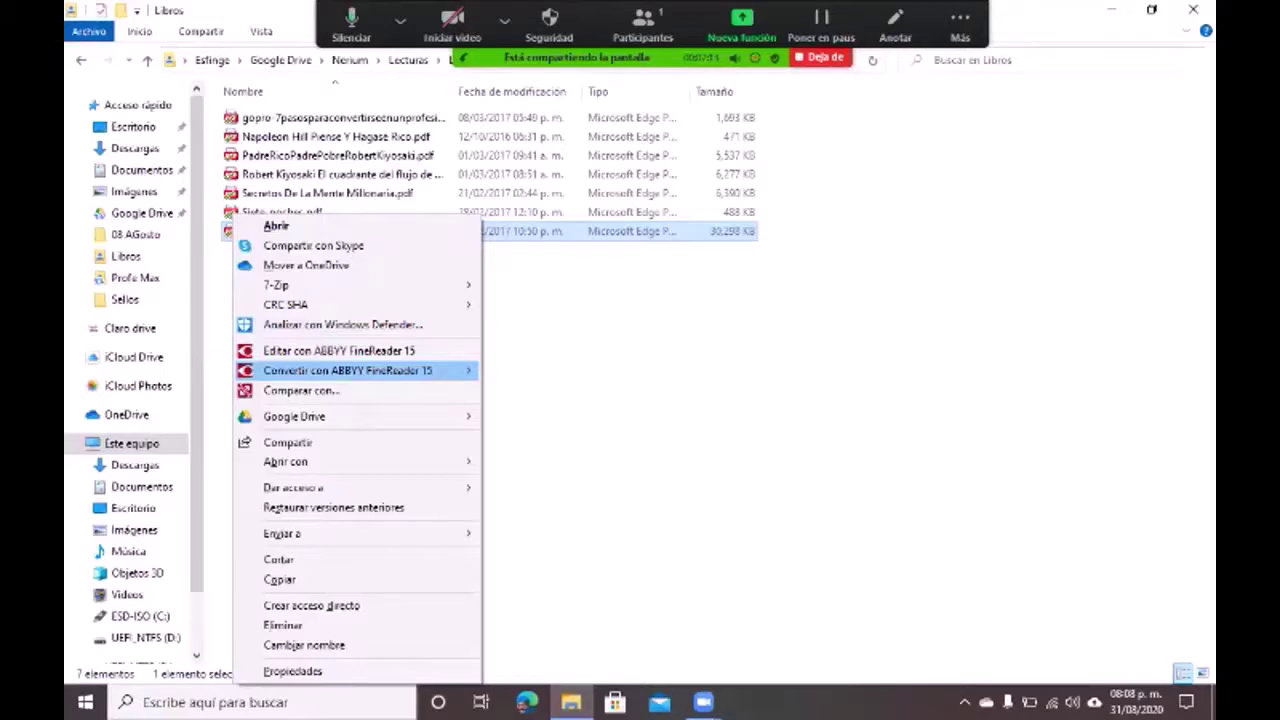
pyautogui.press('Right')
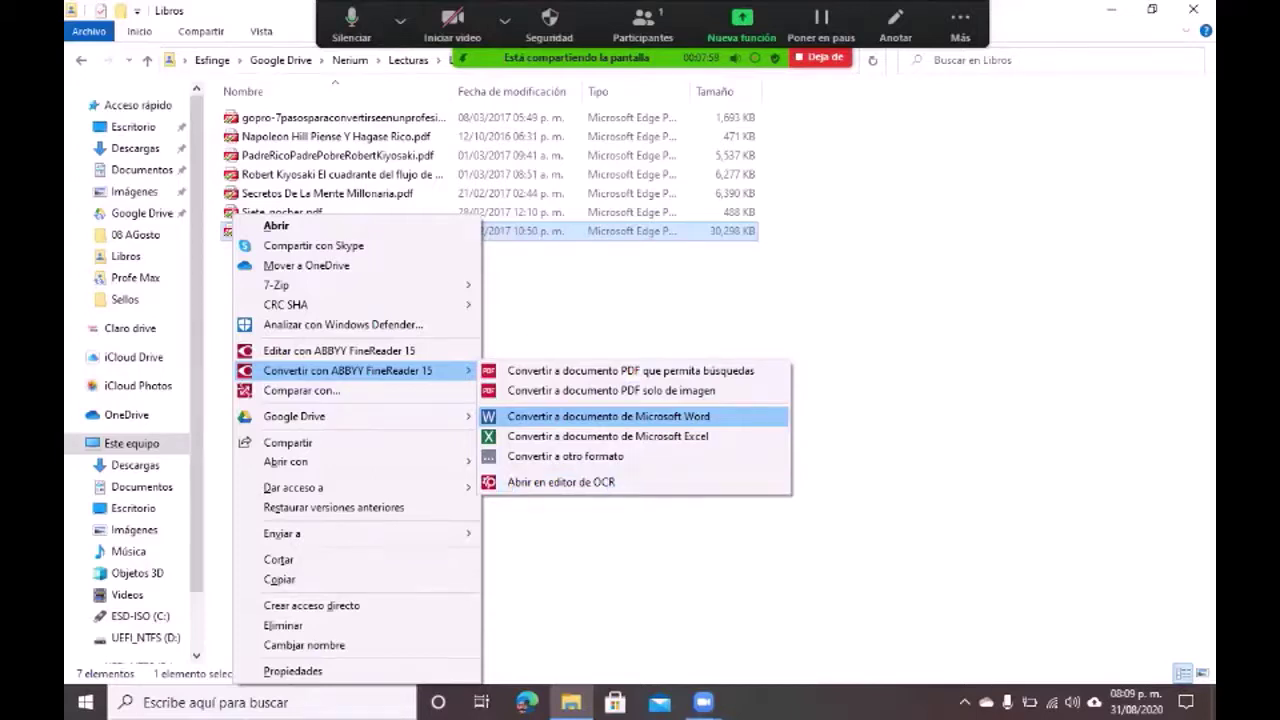
pyautogui.press('Return')
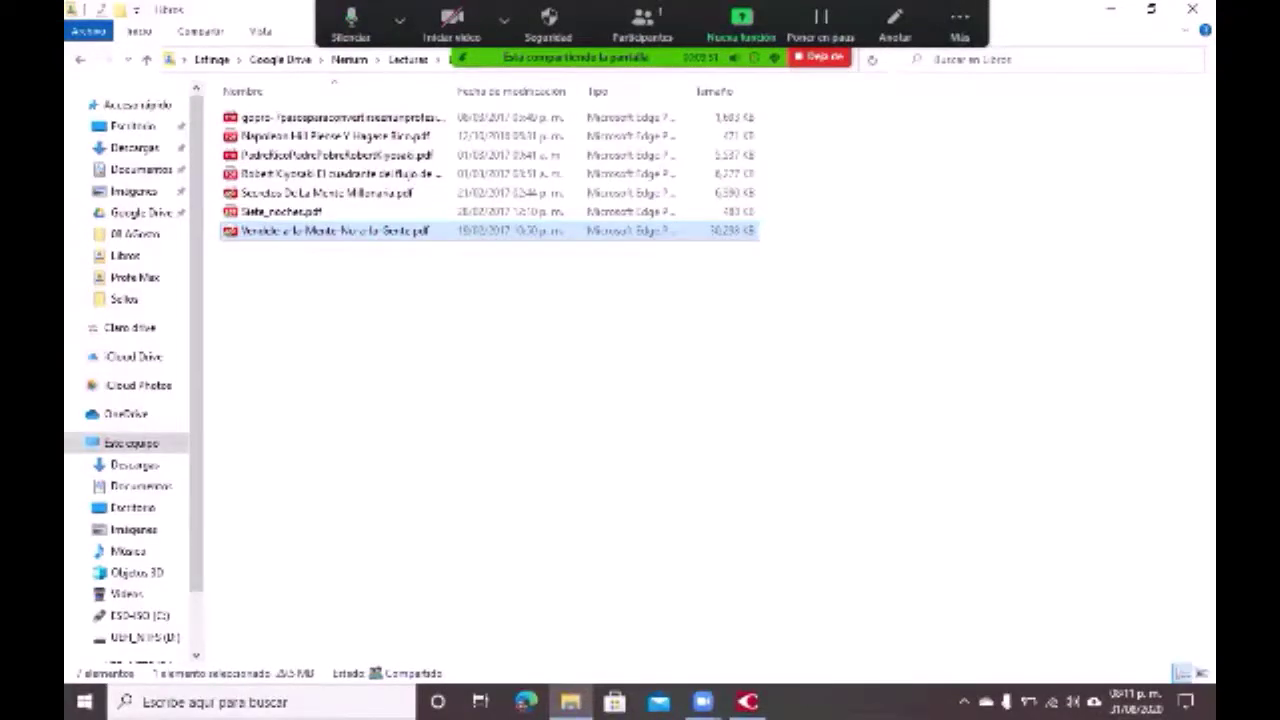
# - Switch to FineReader's save dialog and check the Escritorio destination, file name and document type
pyautogui.hotkey('alt', 'Tab')
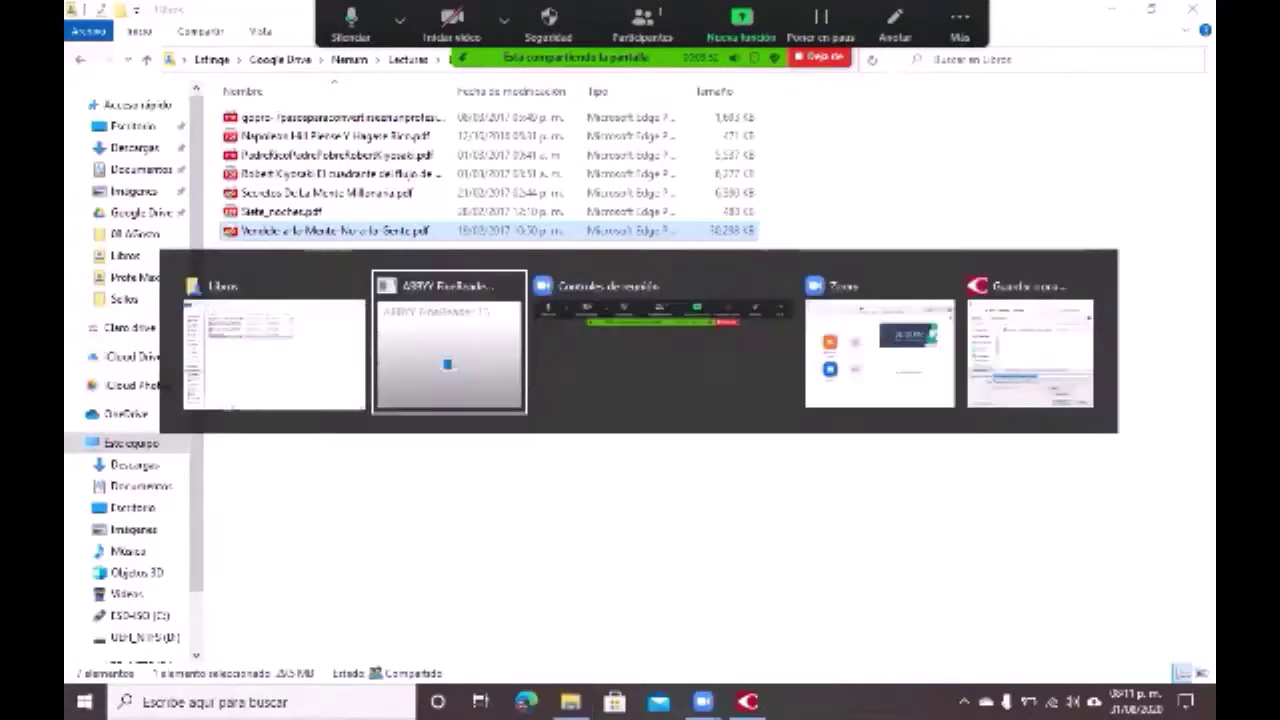
pyautogui.hotkey('alt', 'shift', 'Tab')
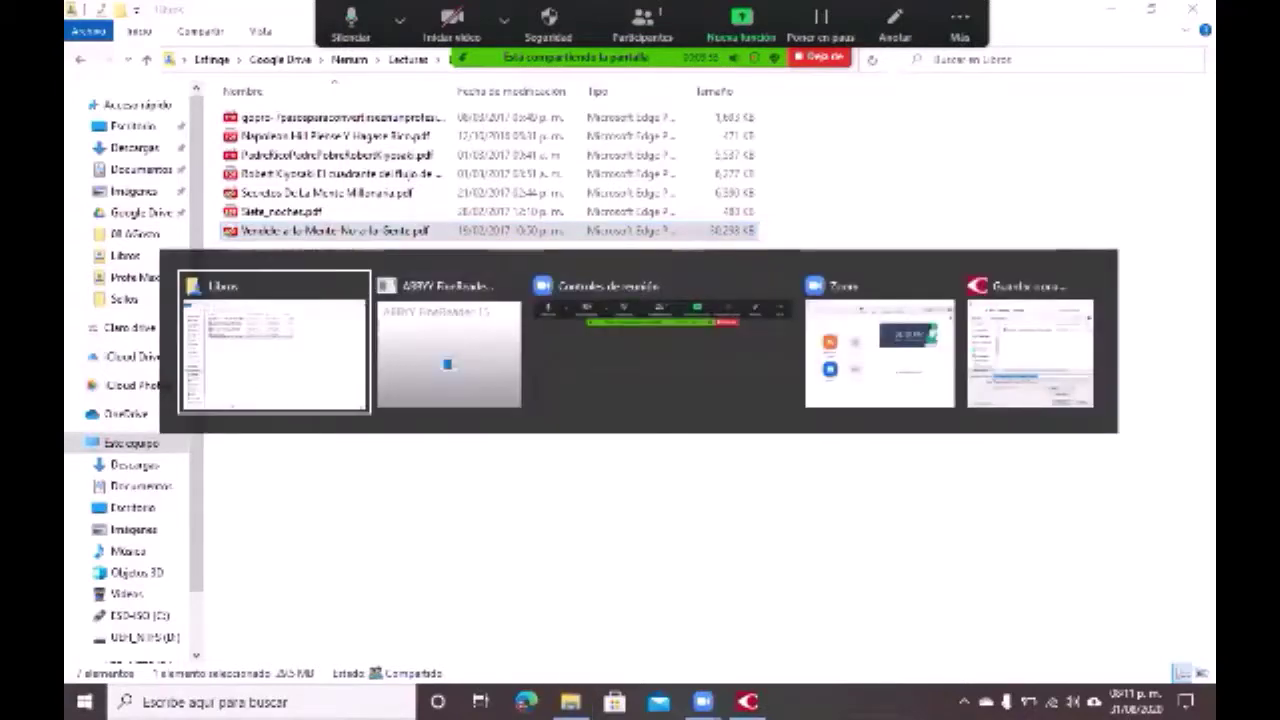
pyautogui.hotkey('alt', 'shift', 'Tab')
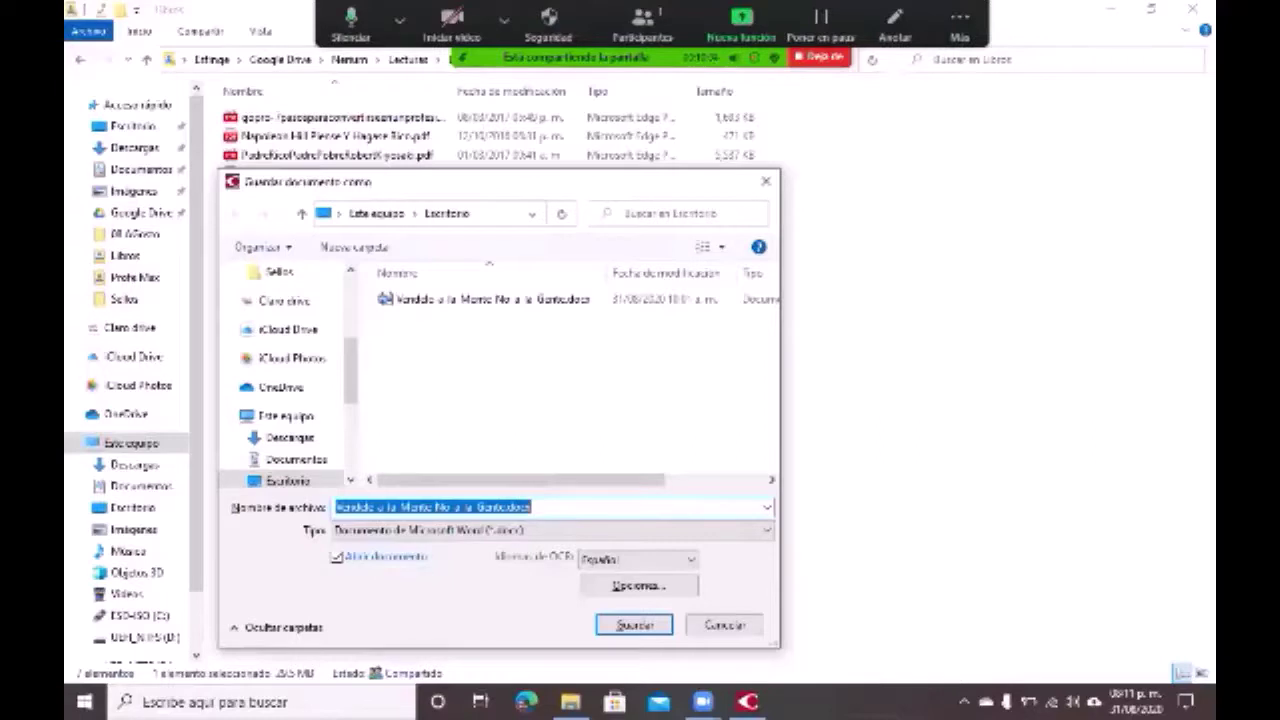
pyautogui.press('Tab')
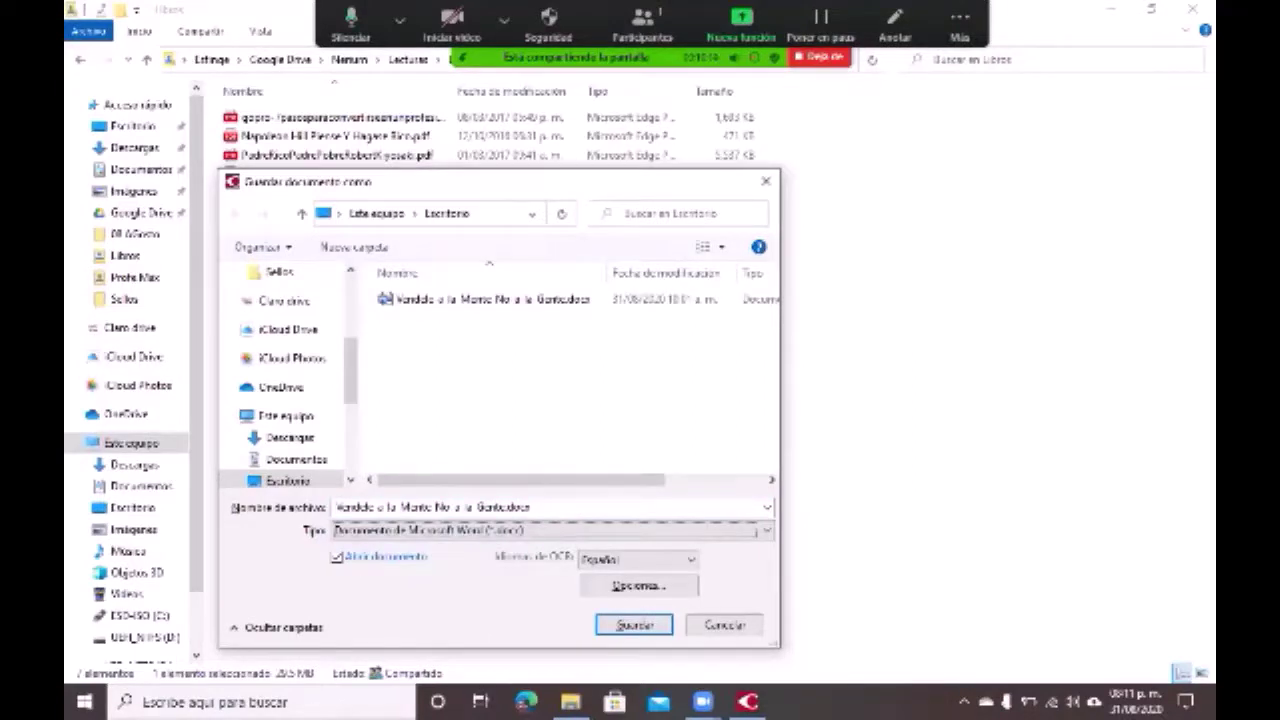
pyautogui.hotkey('shift', 'Tab')
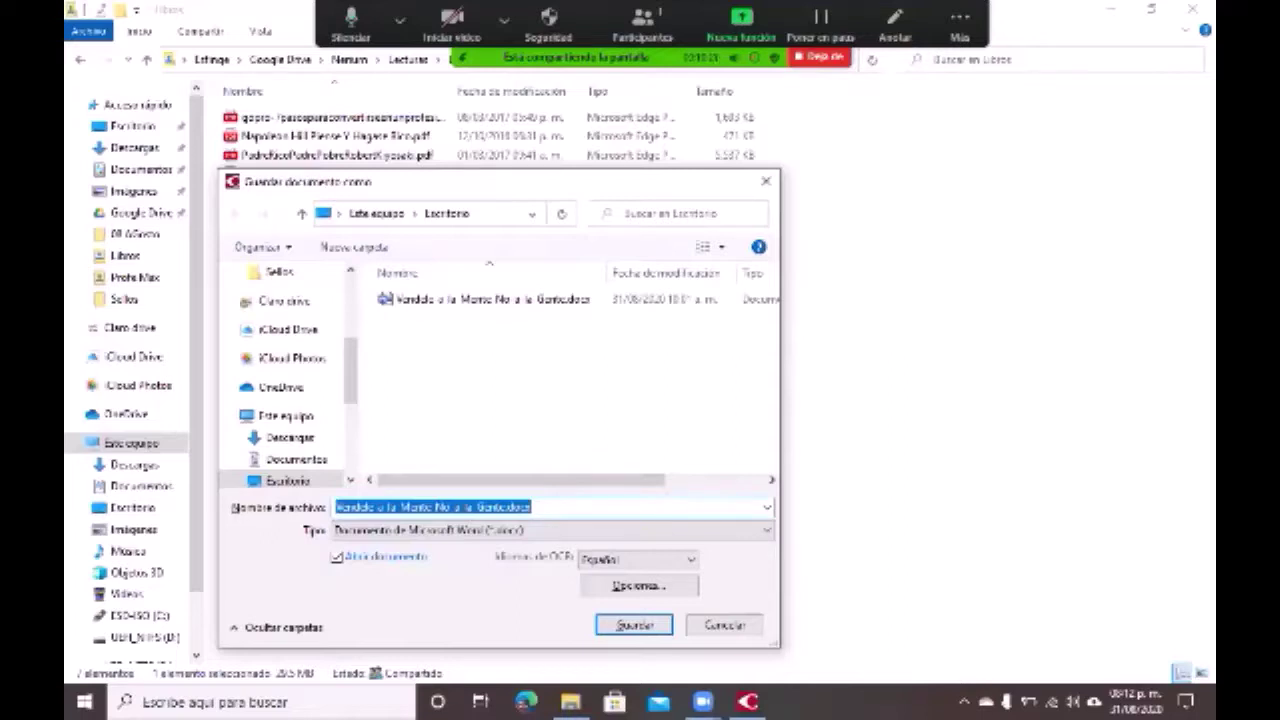
pyautogui.press('Home')
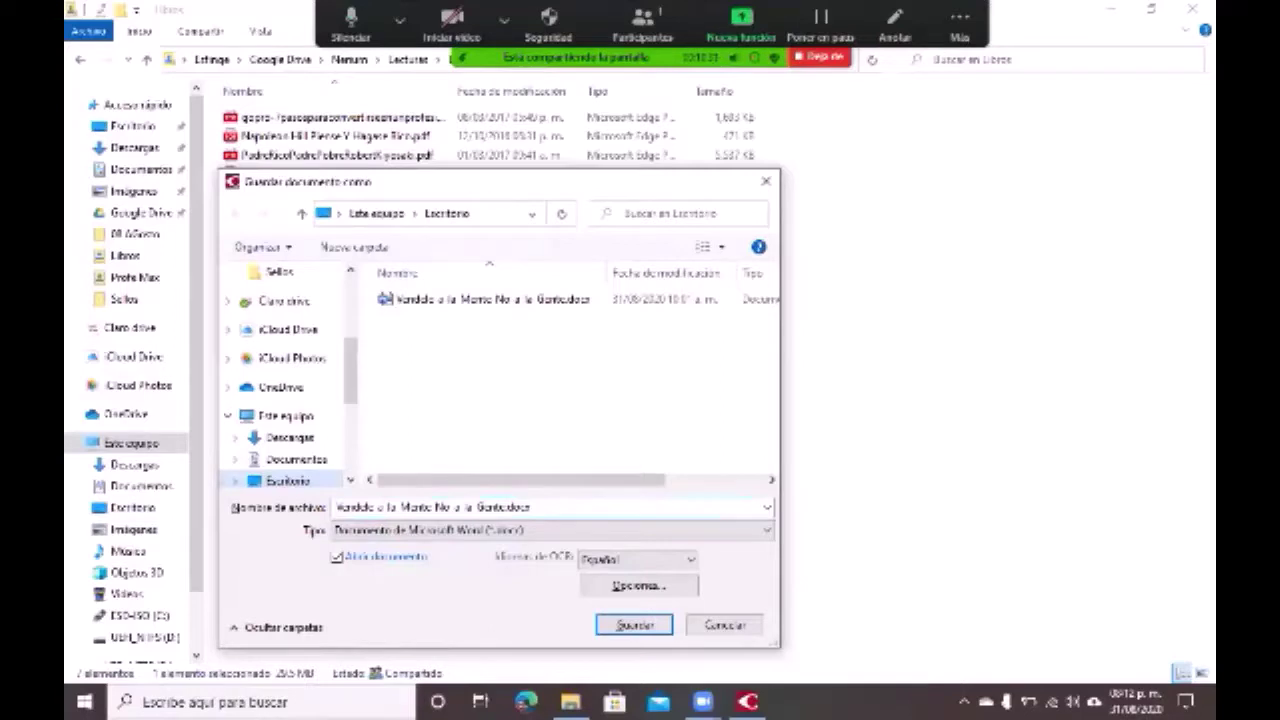
pyautogui.scroll(-1, 285, 380)
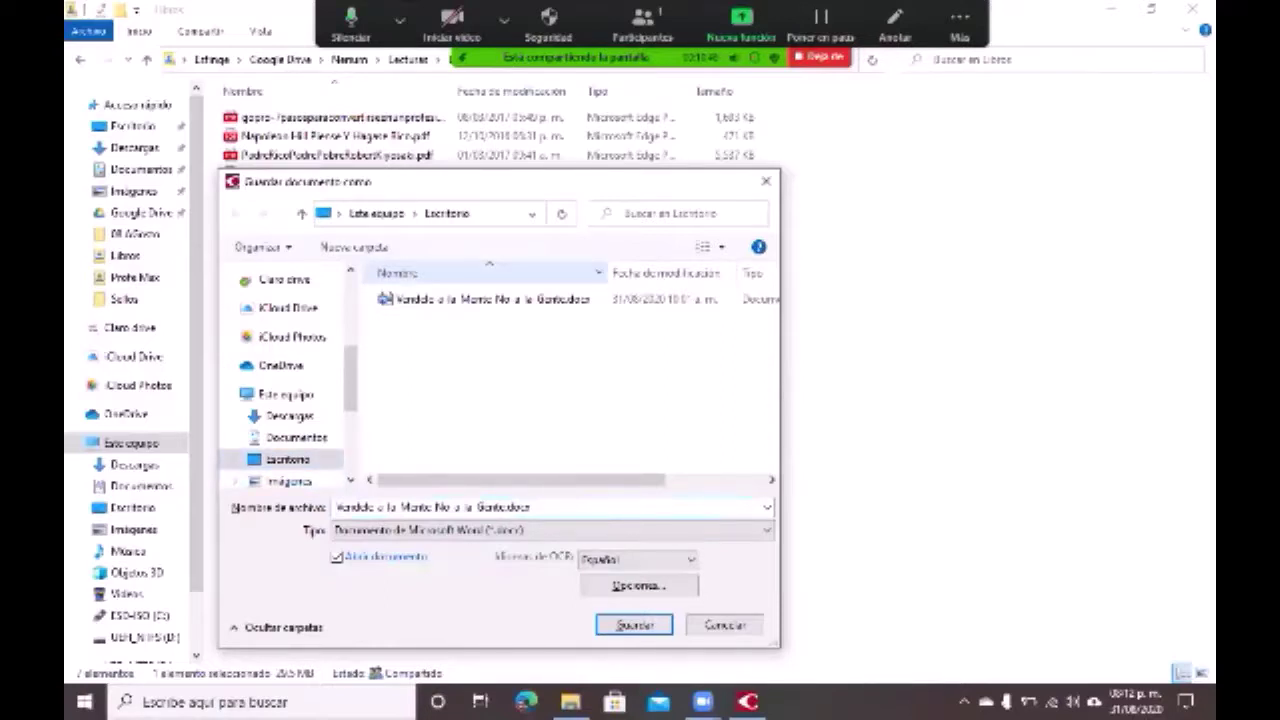
pyautogui.click(430, 507)
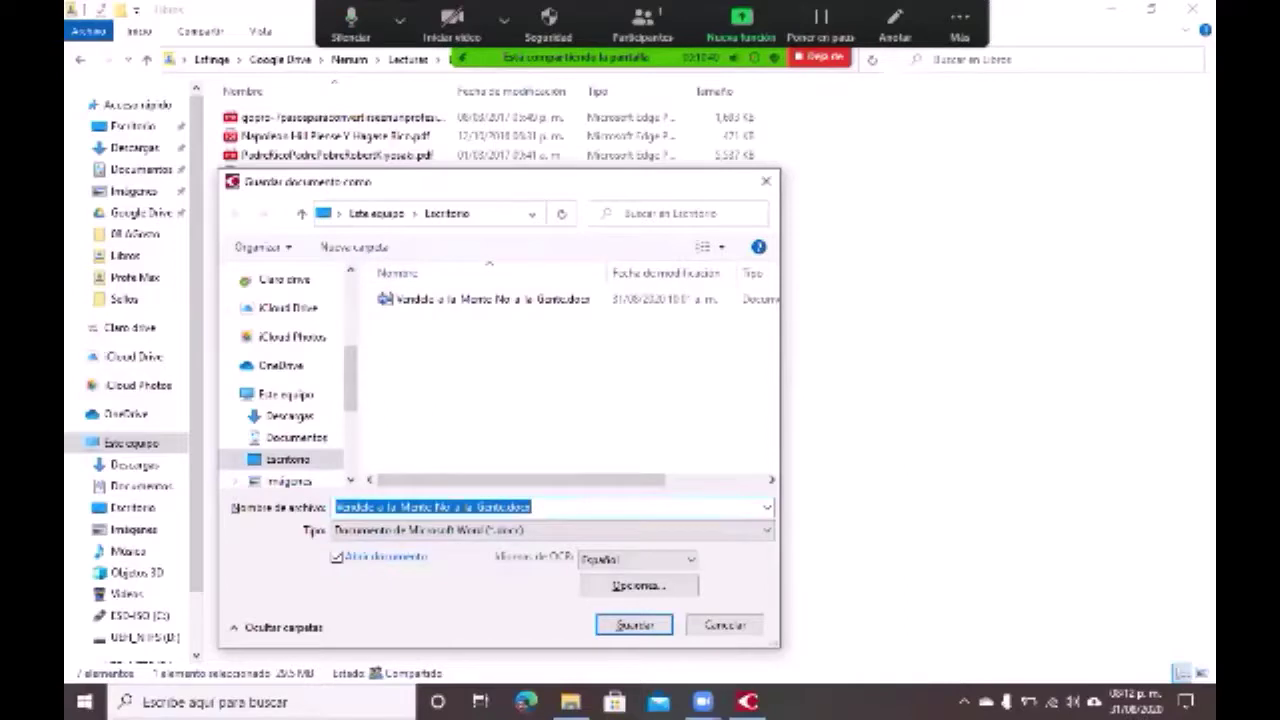
# - Save the conversion as Vendele-a-la-Mente-No-a-la-Gente.docx in Escritorio, keeping Español as OCR language and the document set to open
pyautogui.press('Tab')
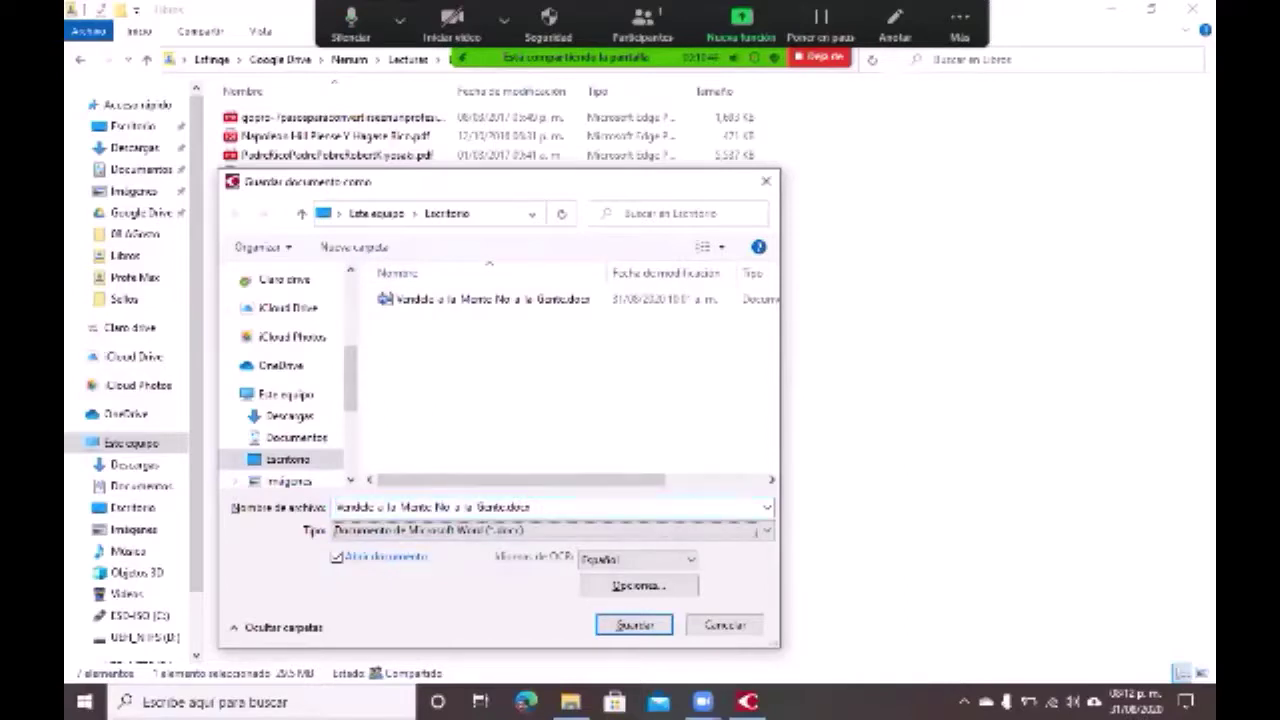
pyautogui.press('Tab')
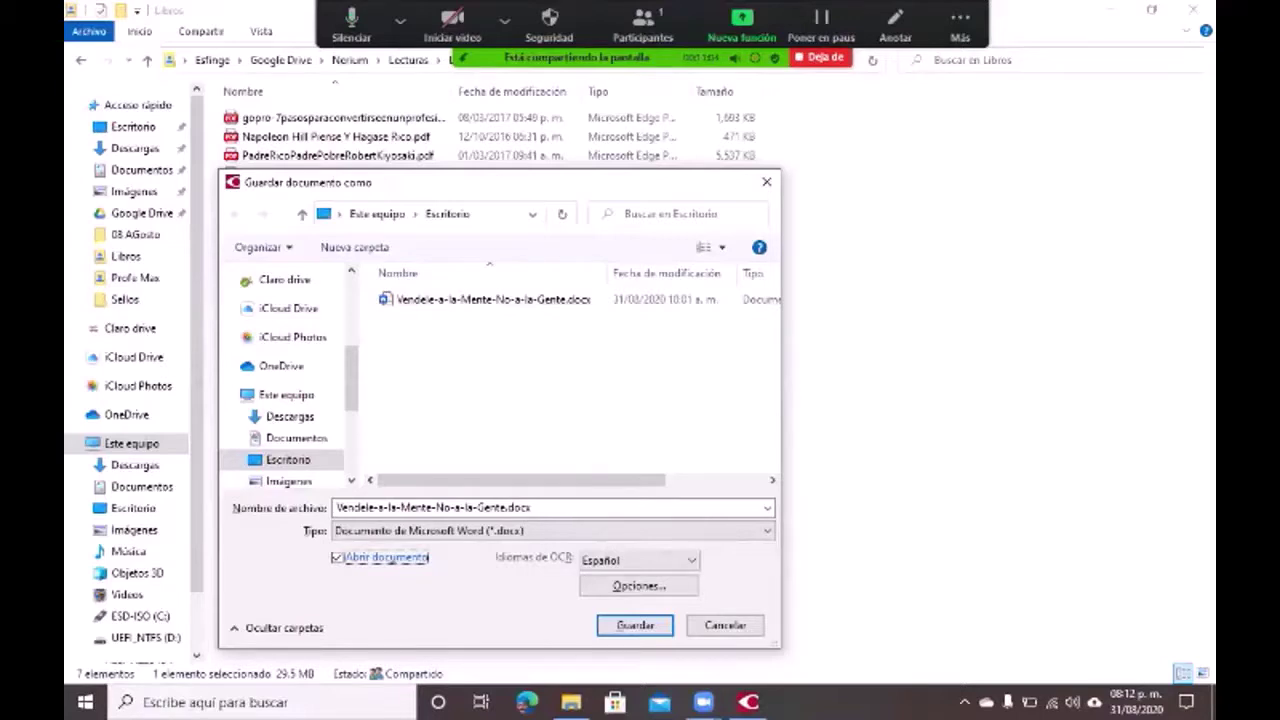
pyautogui.press('Tab')
pyautogui.press('Tab')
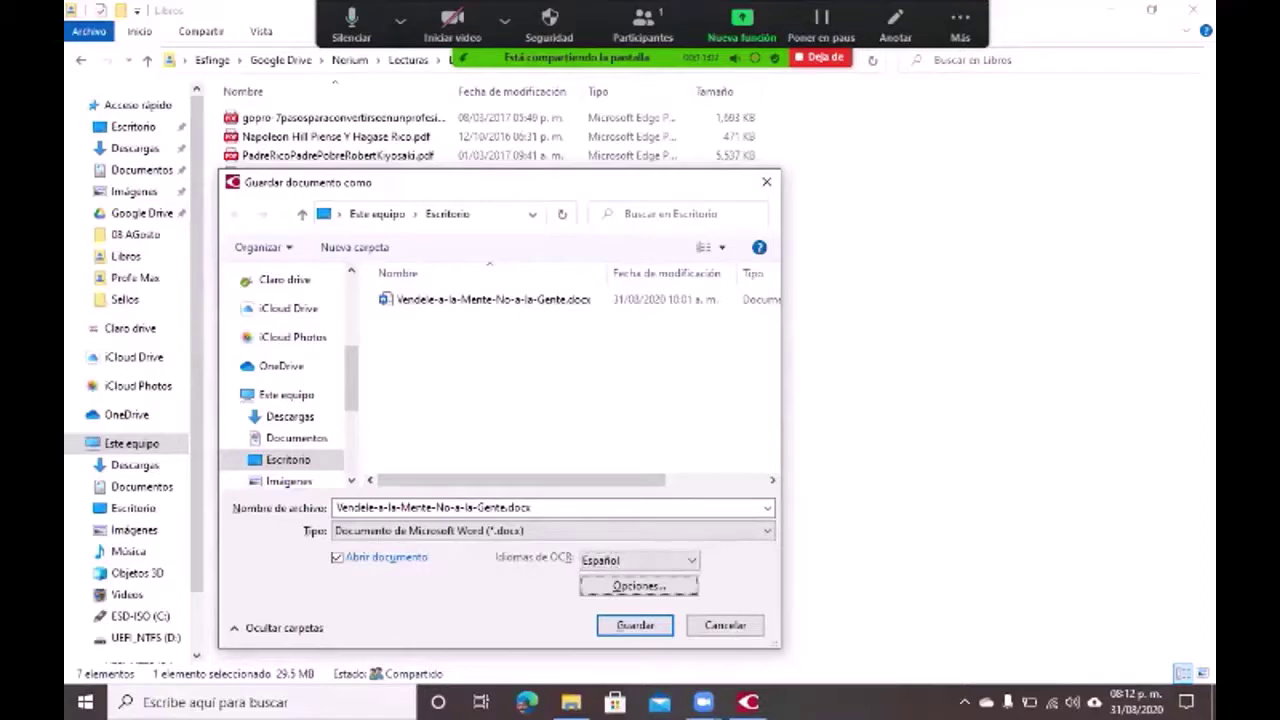
pyautogui.press('Tab')
pyautogui.press('Tab')
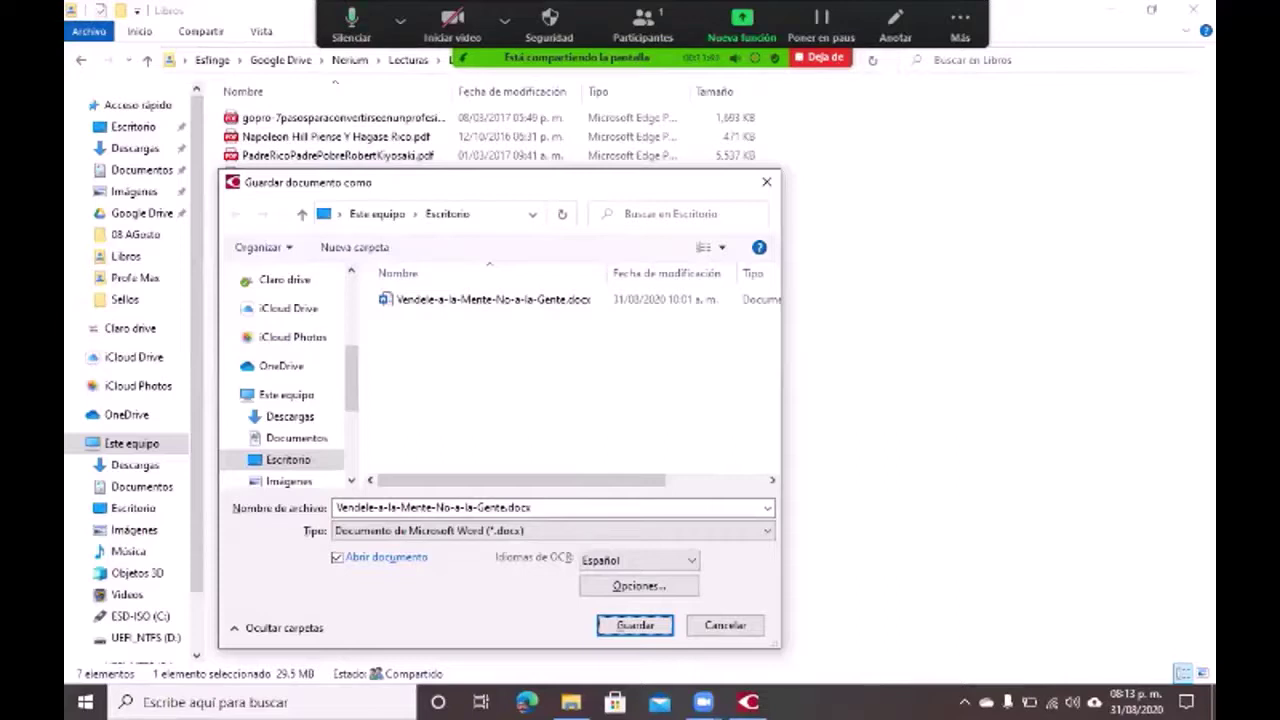
pyautogui.press('Tab')
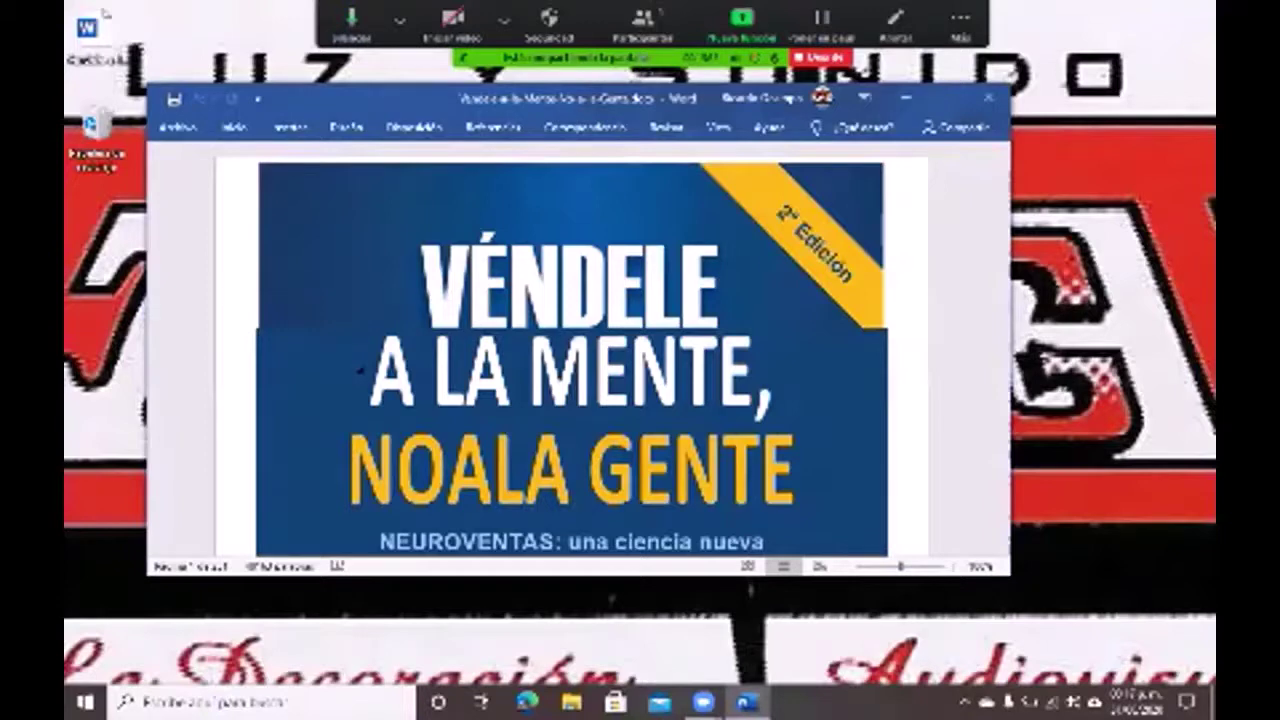
# - Examine the first pages of the converted Word document
pyautogui.scroll(-5, 360, 370)
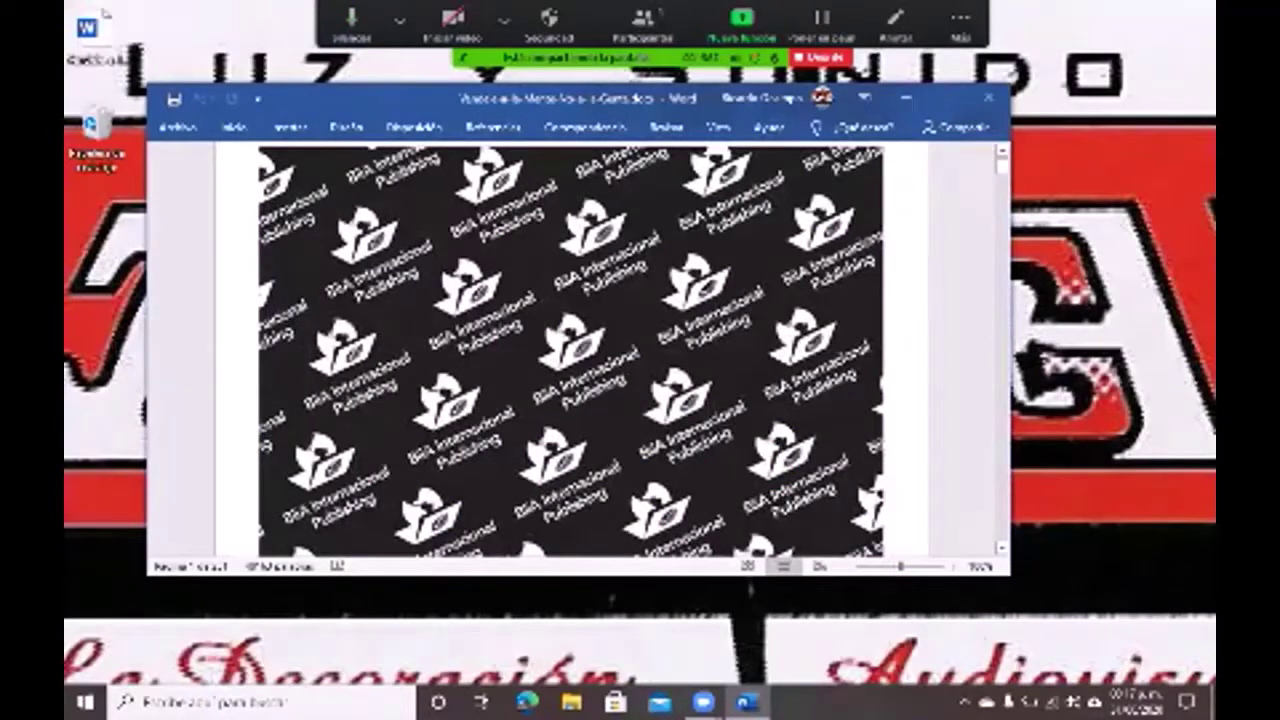
pyautogui.scroll(-1, 570, 353)
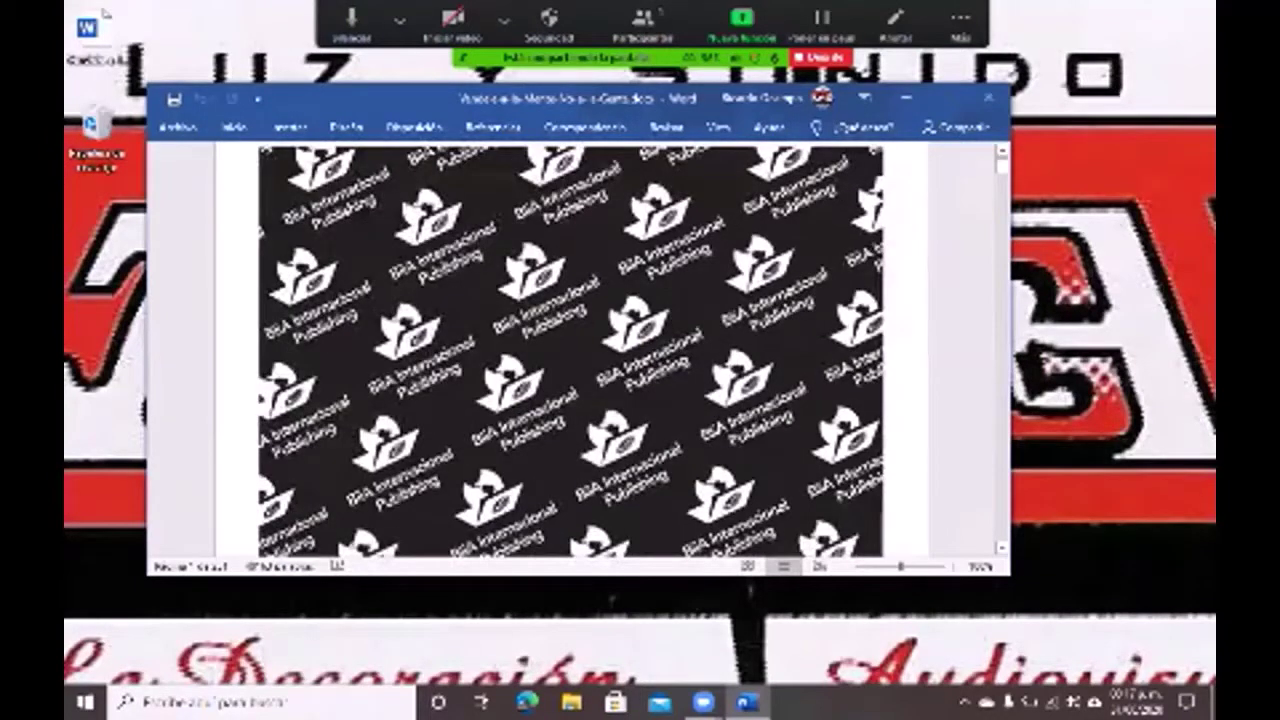